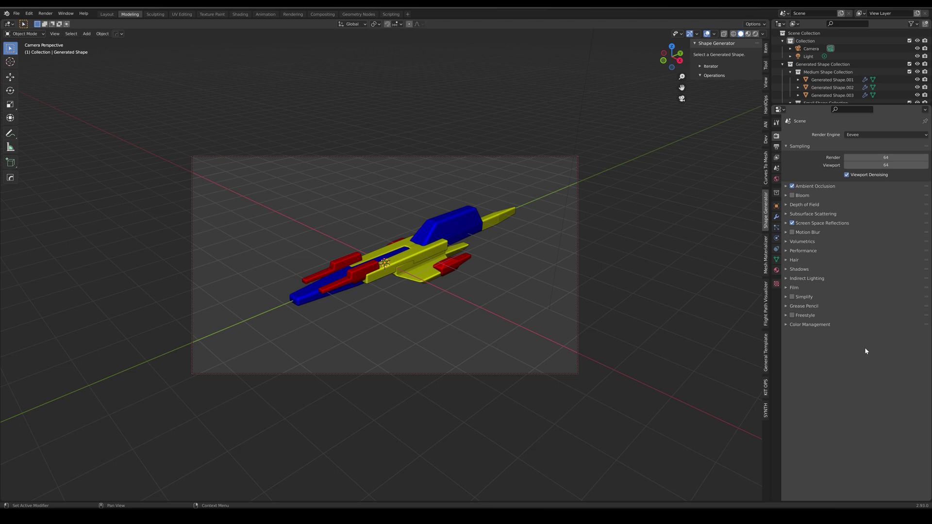
Step: Select the spaceship and step its Random Seed up from 313 to 323
click(458, 225)
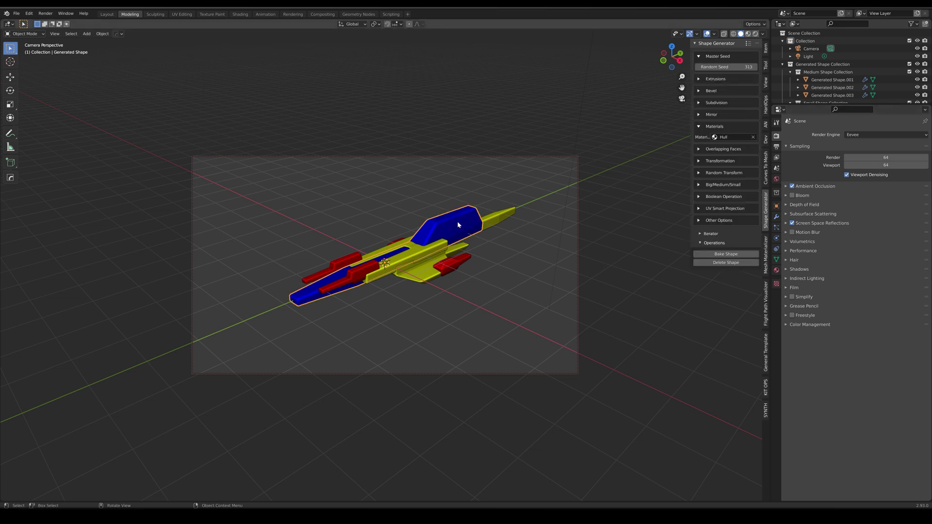
click(755, 67)
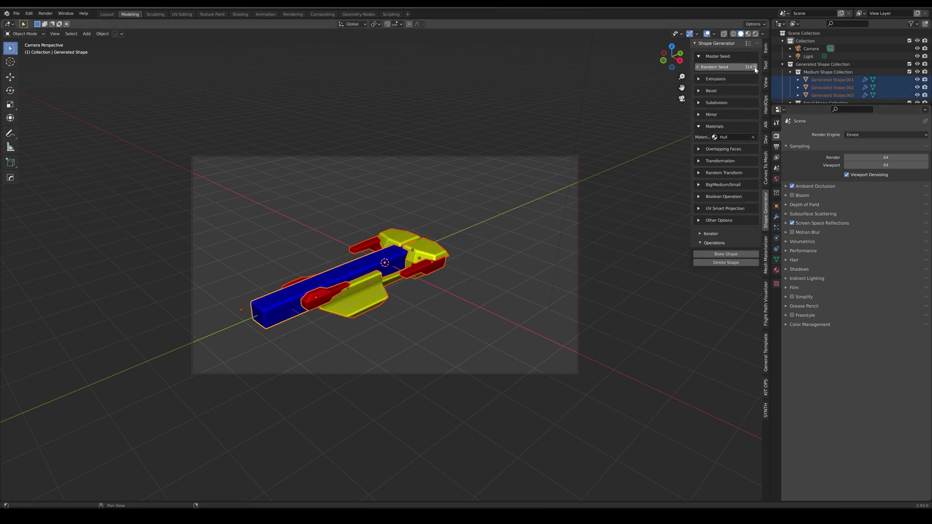
click(755, 67)
click(755, 67)
click(755, 67)
click(755, 67)
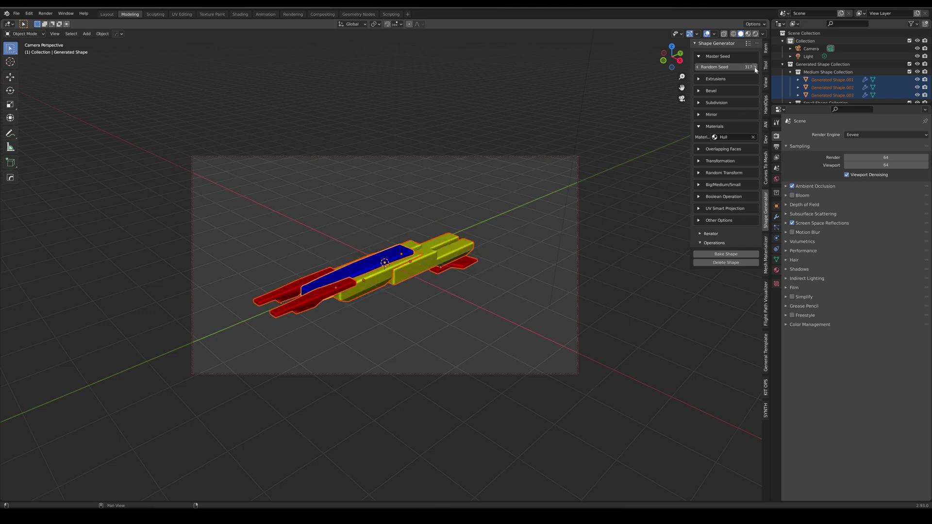
click(755, 67)
click(755, 67)
click(755, 67)
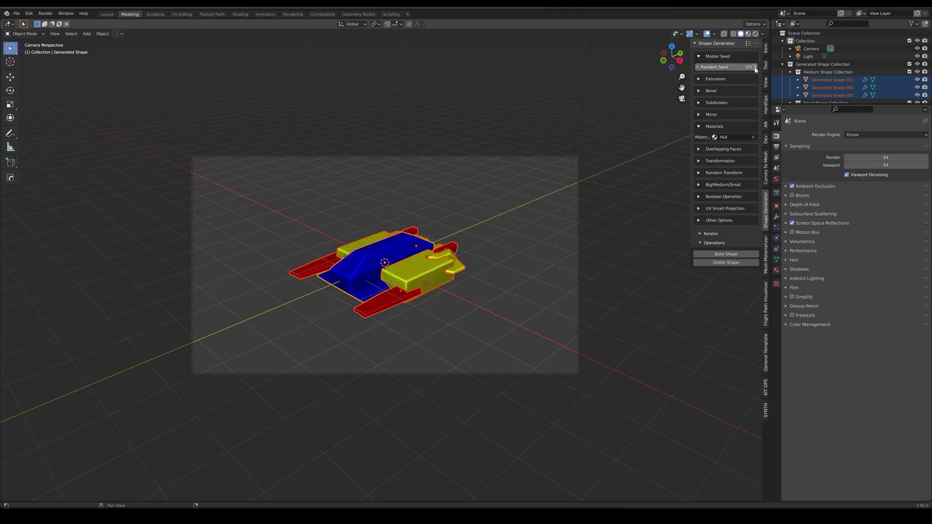
click(755, 67)
click(755, 67)
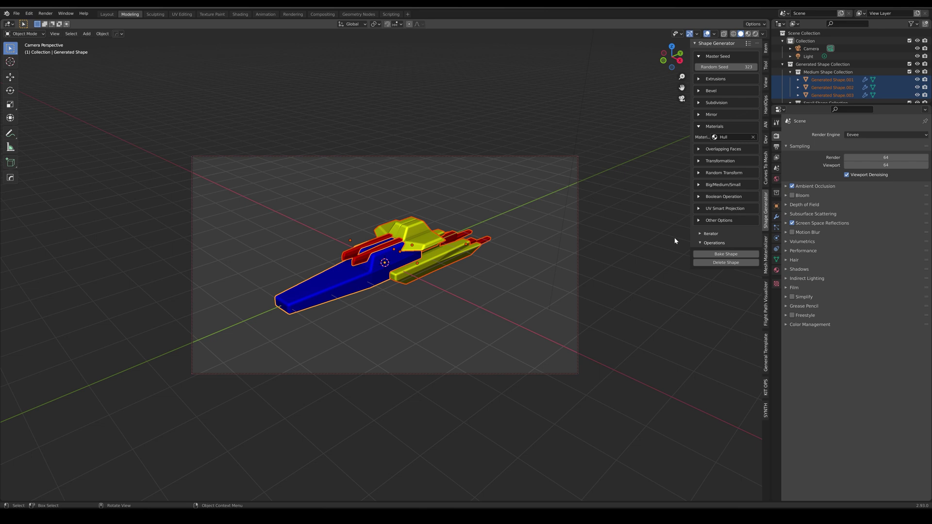
Step: Expand Iterator, enter Seed Range 500 to 550, and browse File Path to the sg_iter_test folder
click(702, 235)
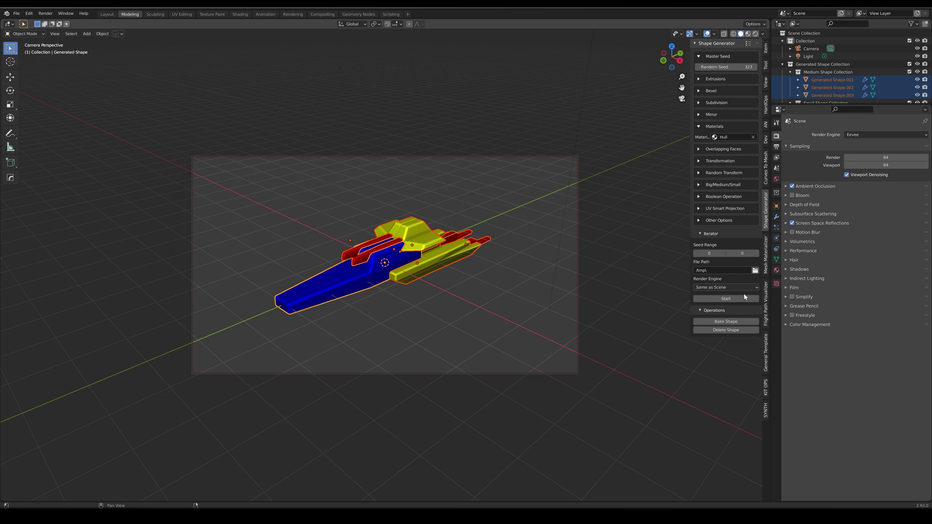
click(719, 255)
text(500)
key(Return)
click(750, 253)
text(550)
key(Return)
click(755, 270)
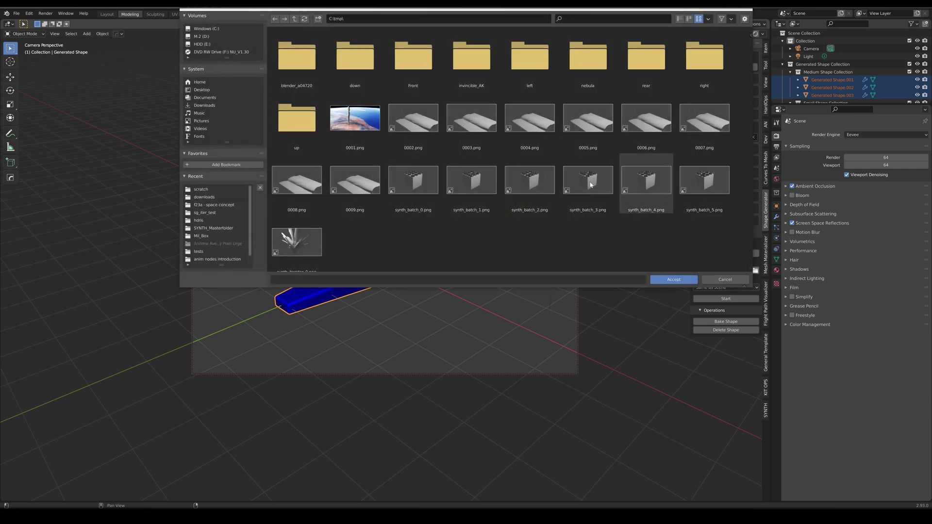
click(198, 214)
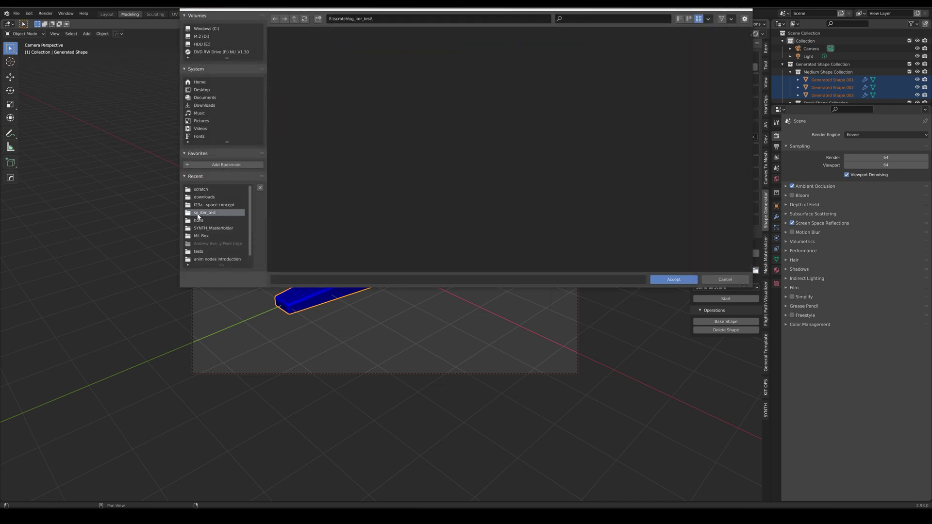
Step: Accept sg_iter_test as the output folder and set the Iterator Render Engine to Workbench
click(659, 280)
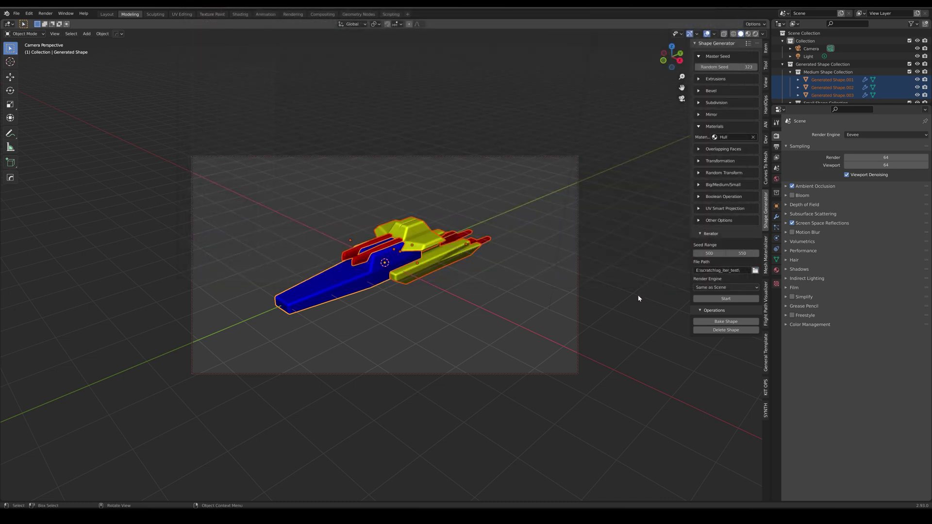
click(729, 288)
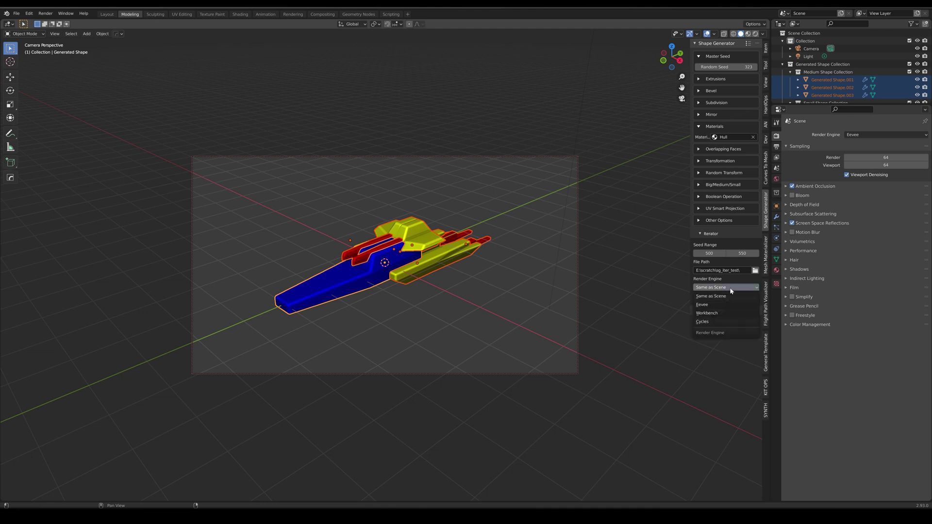
click(730, 313)
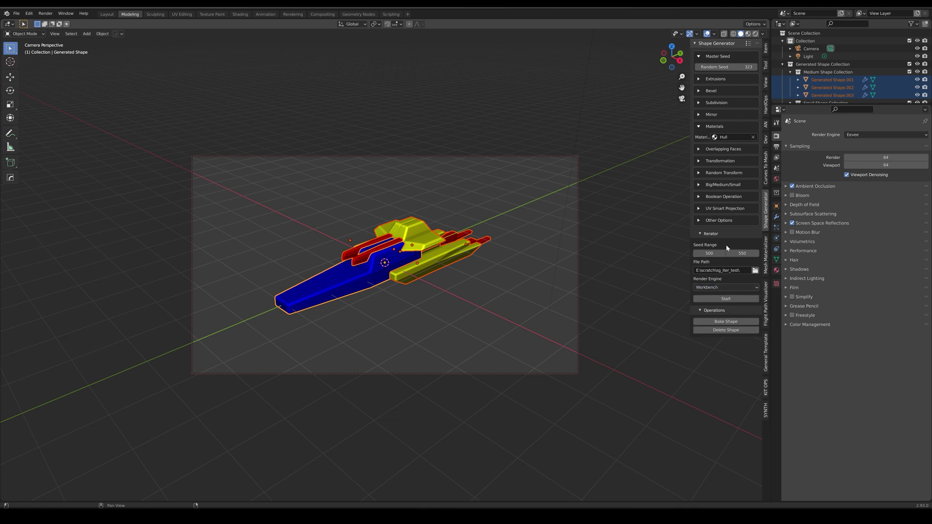
Step: Try the scene's Workbench engine with Matcap lighting and Object colour, then switch back to Eevee
click(893, 136)
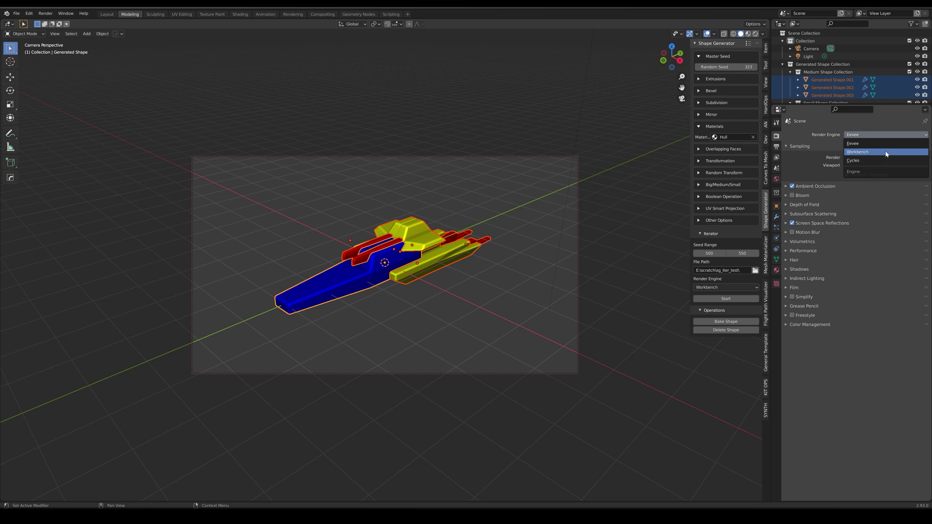
click(885, 152)
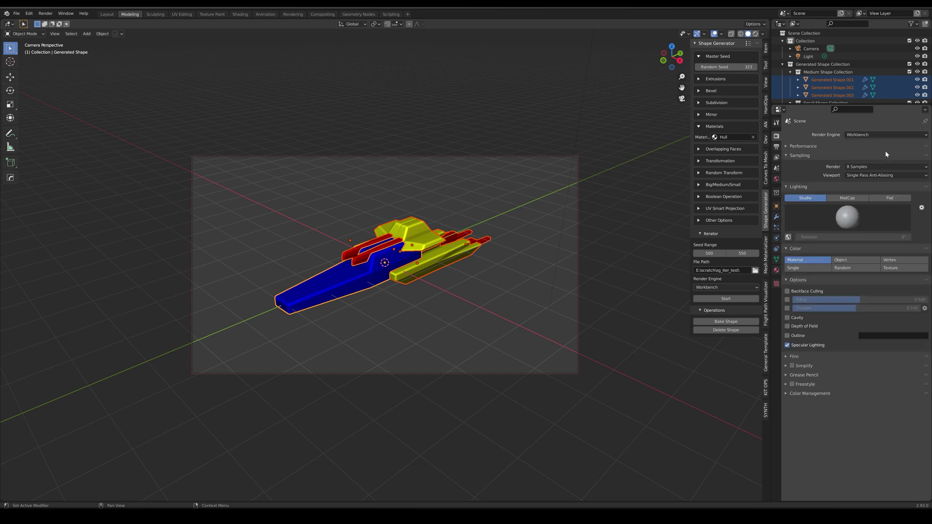
click(858, 199)
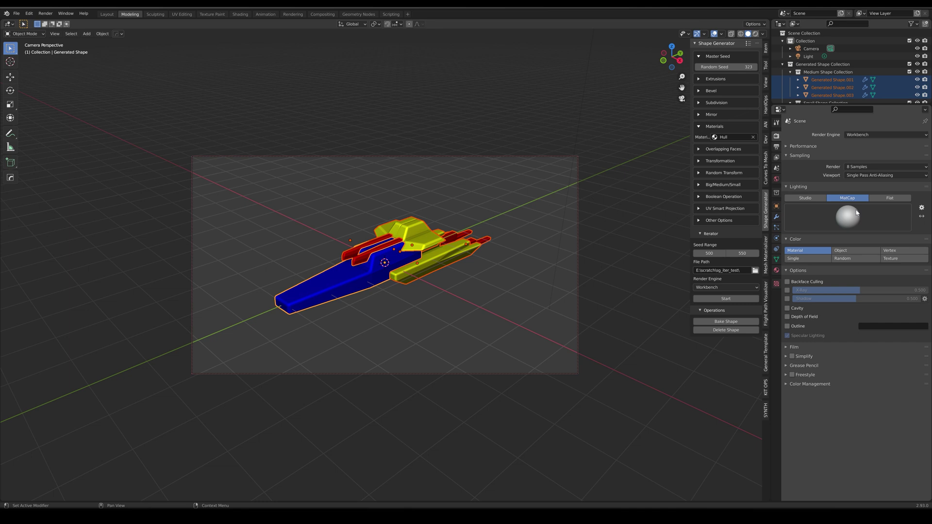
click(853, 251)
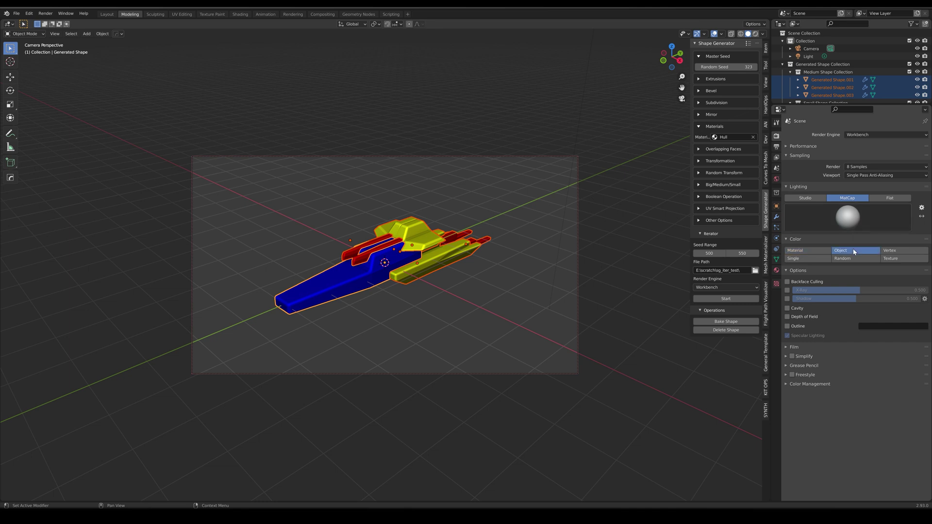
click(873, 135)
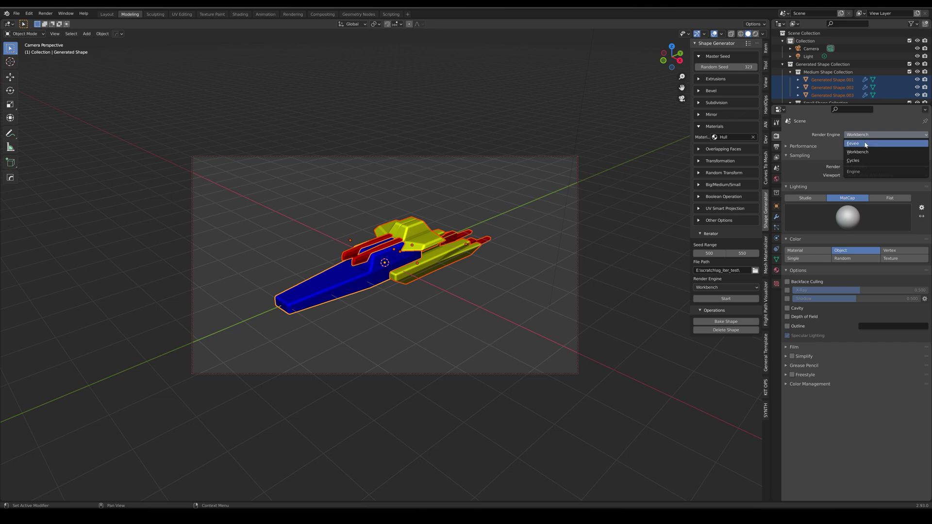
click(865, 141)
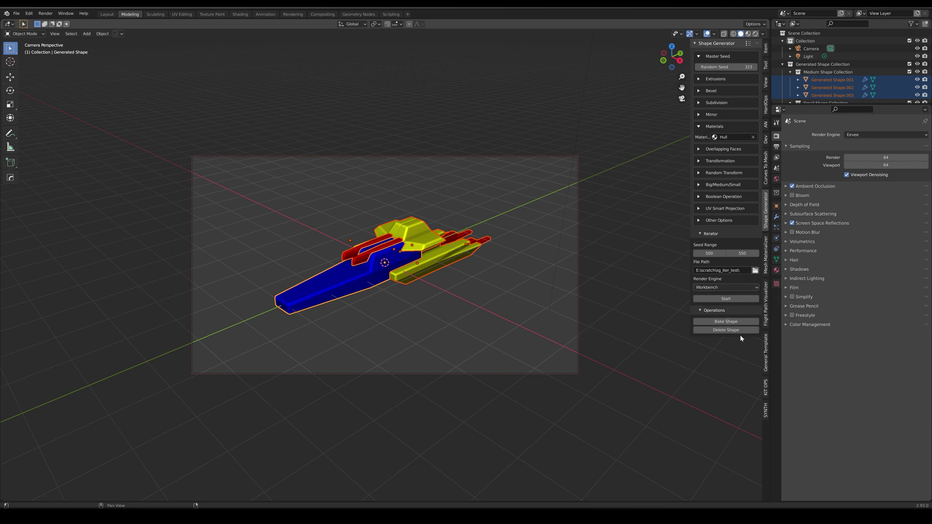
Step: Start the Iterator batch render and bring the sg_iter_test Explorer window into view
click(741, 299)
drag(0, 294, 520, 152)
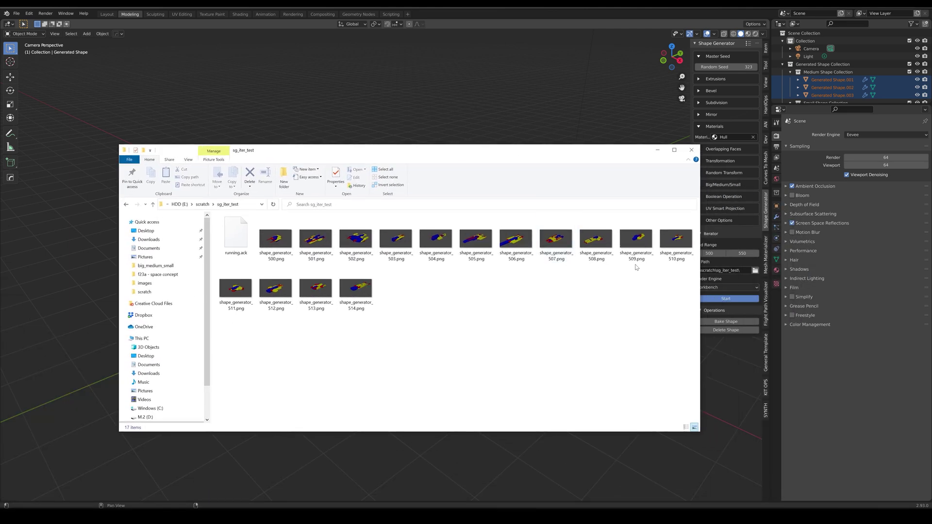
Step: Maximize the sg_iter_test folder to watch renders fill in through 546, check Blender, then return
click(675, 150)
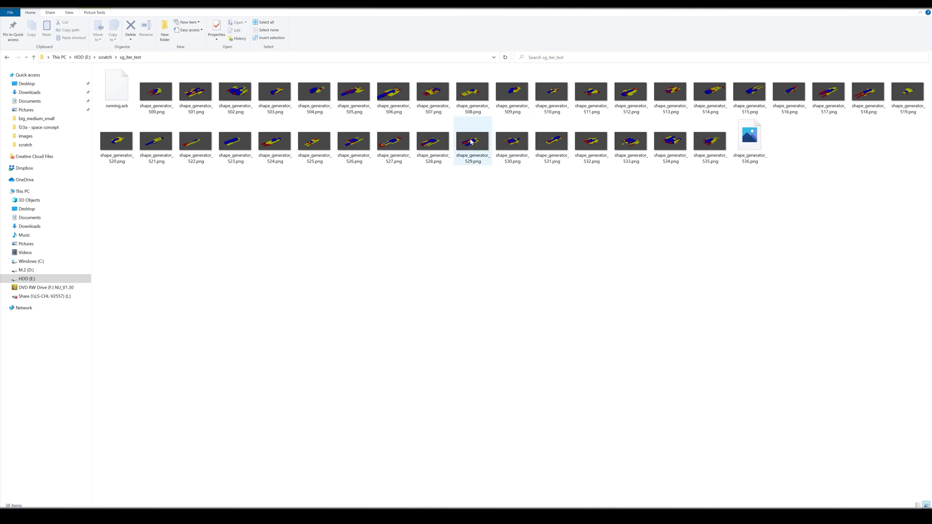
click(104, 91)
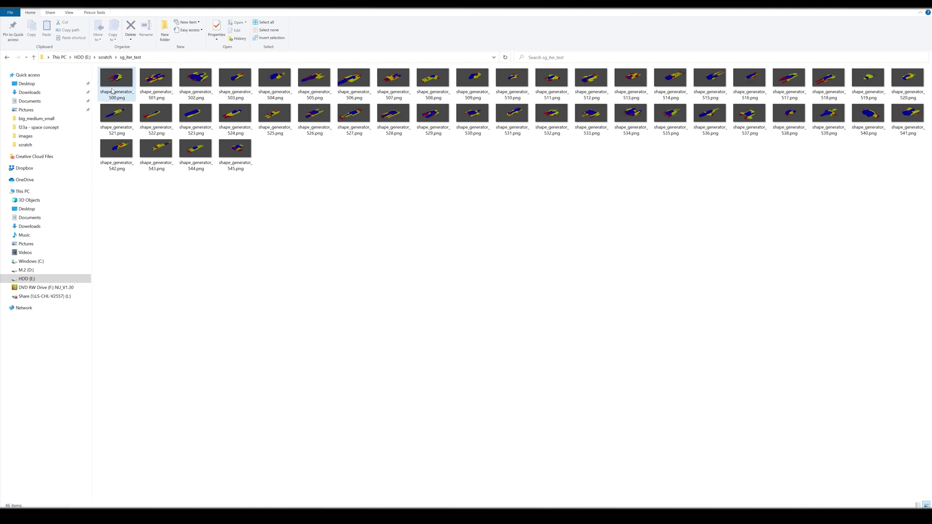
click(910, 9)
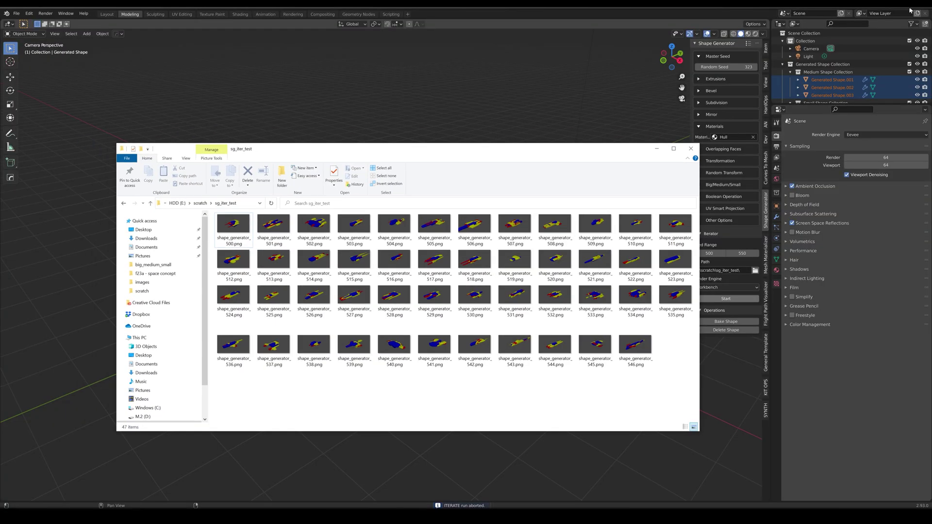
click(657, 148)
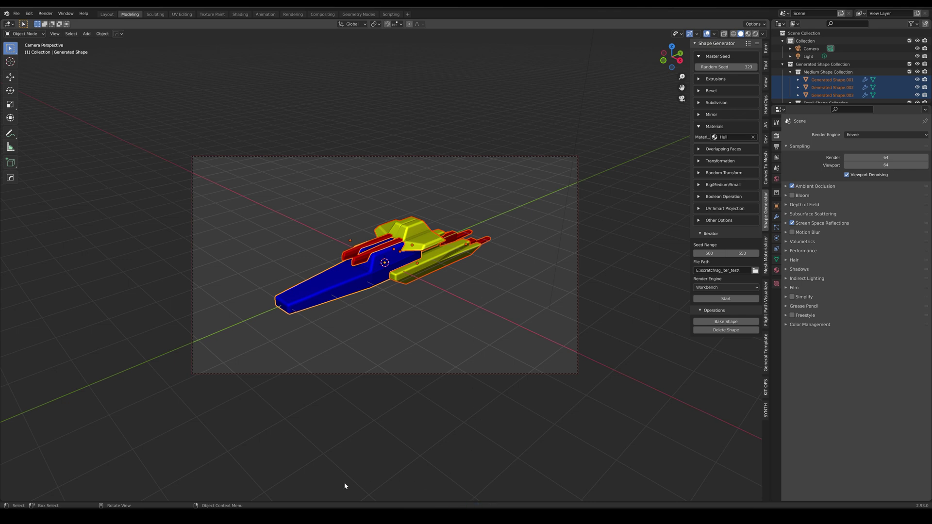
key(alt+Tab)
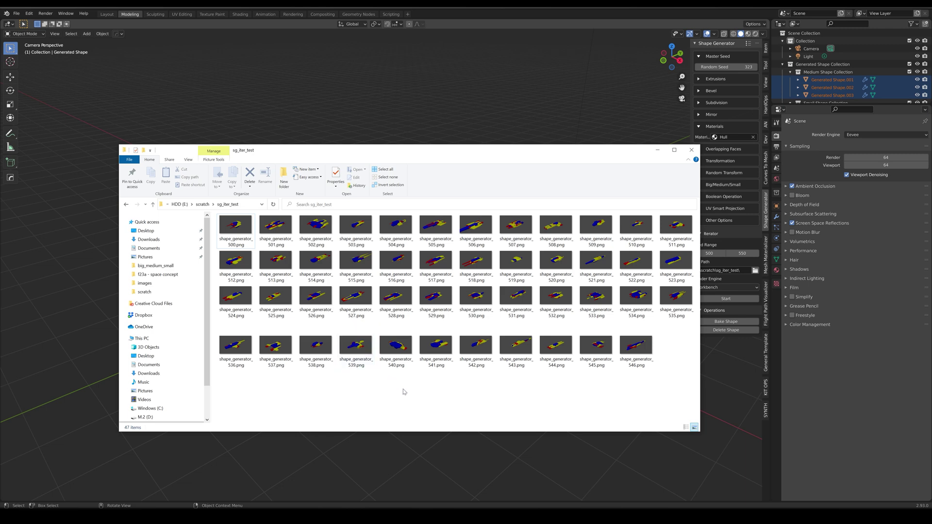
Step: View shape_generator_500.png and step through the renders up to 513, then return to Blender
click(235, 226)
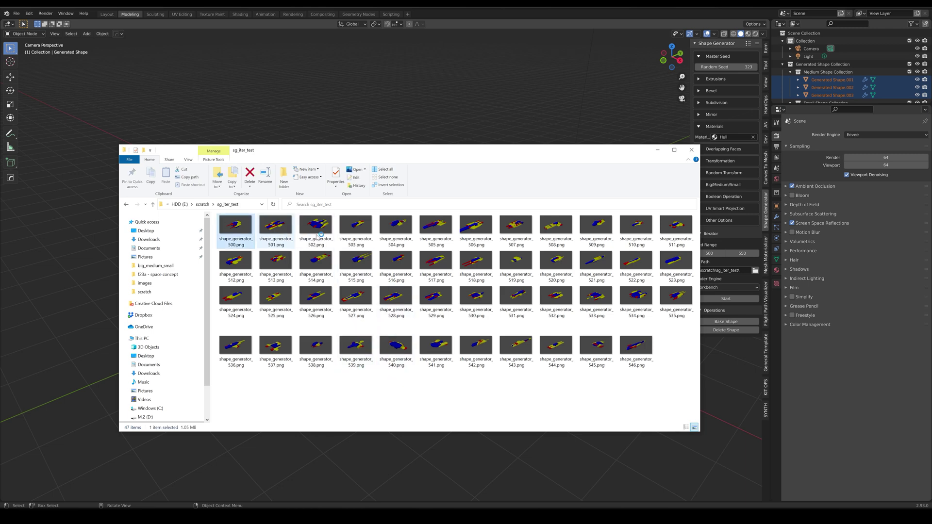
key(Right)
key(Right)
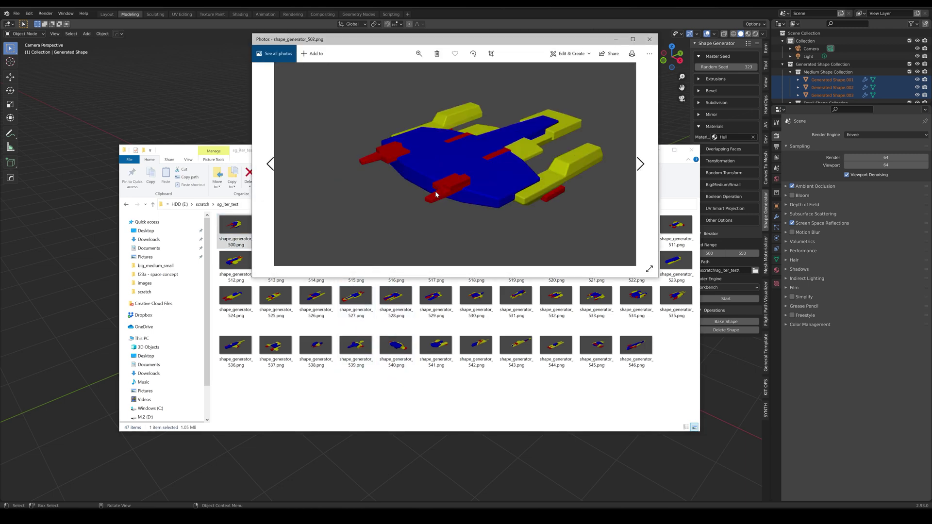
key(Right)
key(Right)
key(Right)
key(Right)
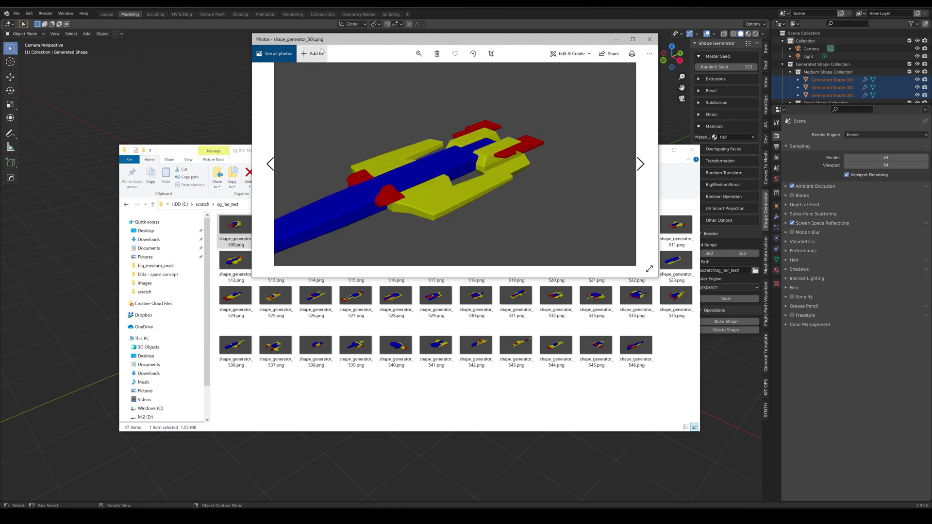
key(Right)
key(Right)
key(Right)
key(Right)
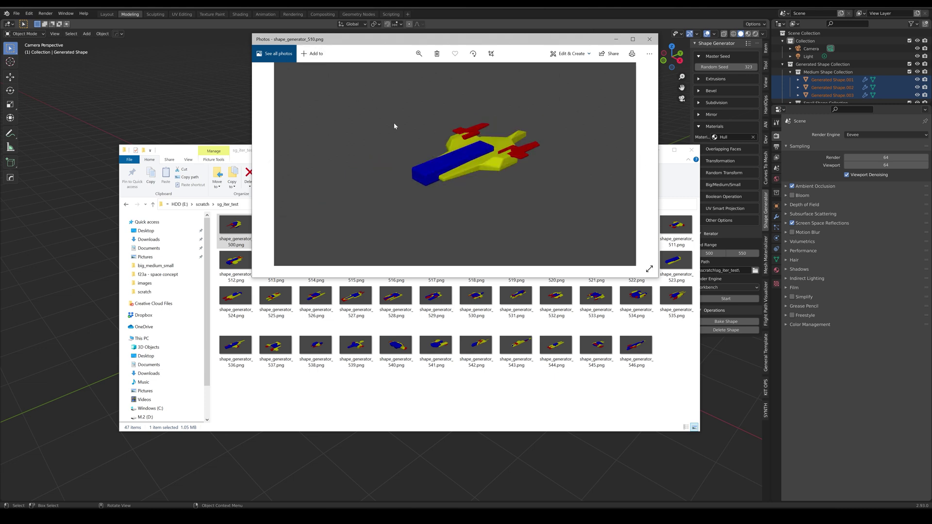
key(Right)
key(Right)
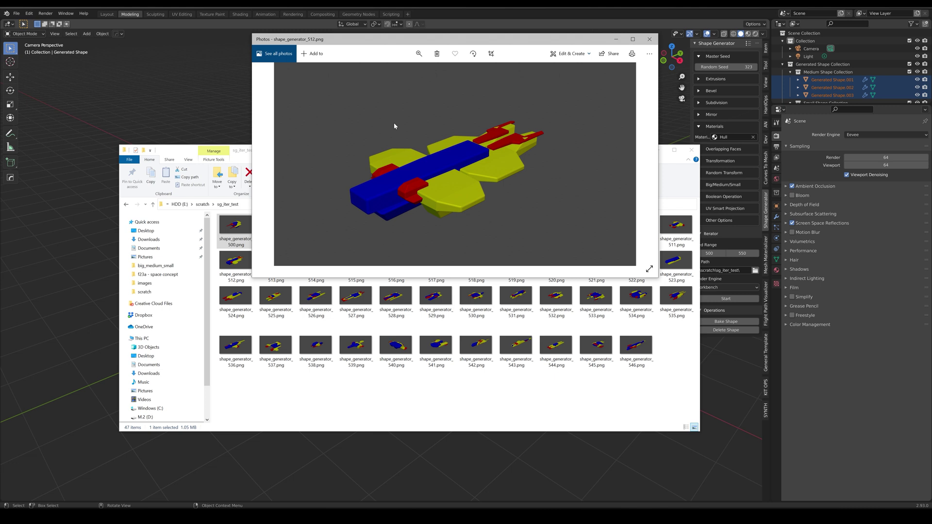
key(Right)
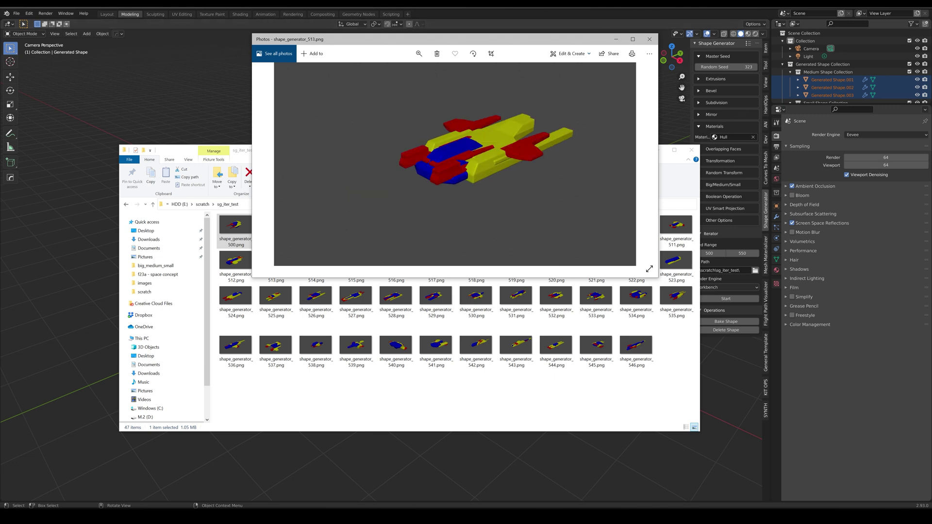
key(alt+Tab)
Step: Enter 513 as the Random Seed and orbit to inspect the regenerated ship
click(737, 67)
text(513)
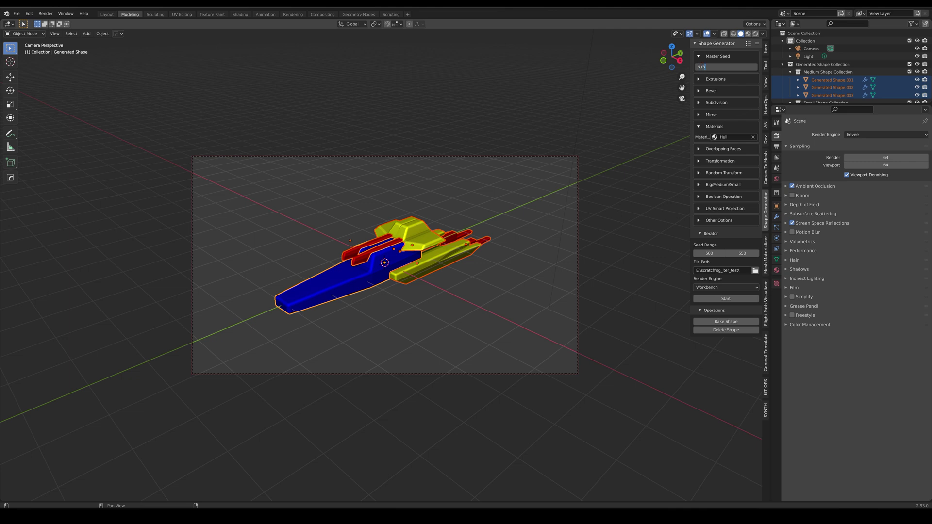
key(Return)
middle_drag(403, 300, 330, 255)
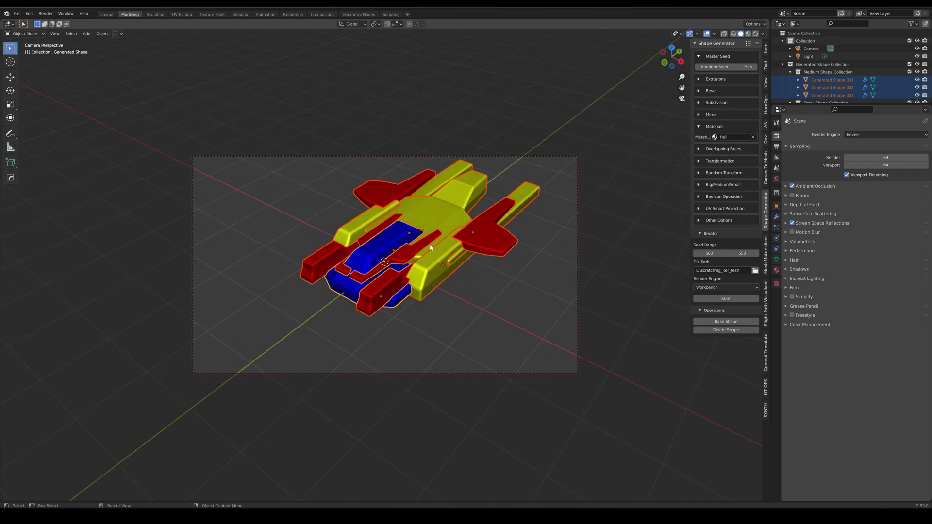
middle_drag(464, 236, 491, 349)
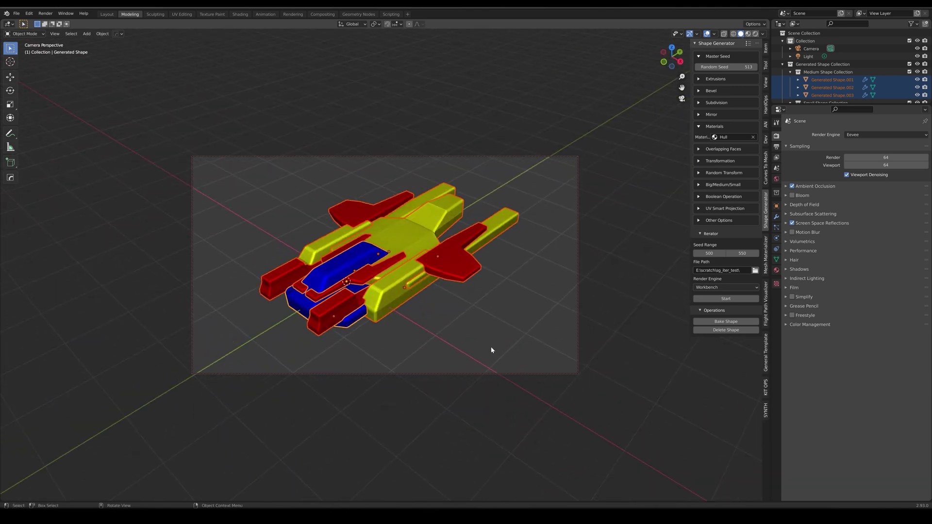